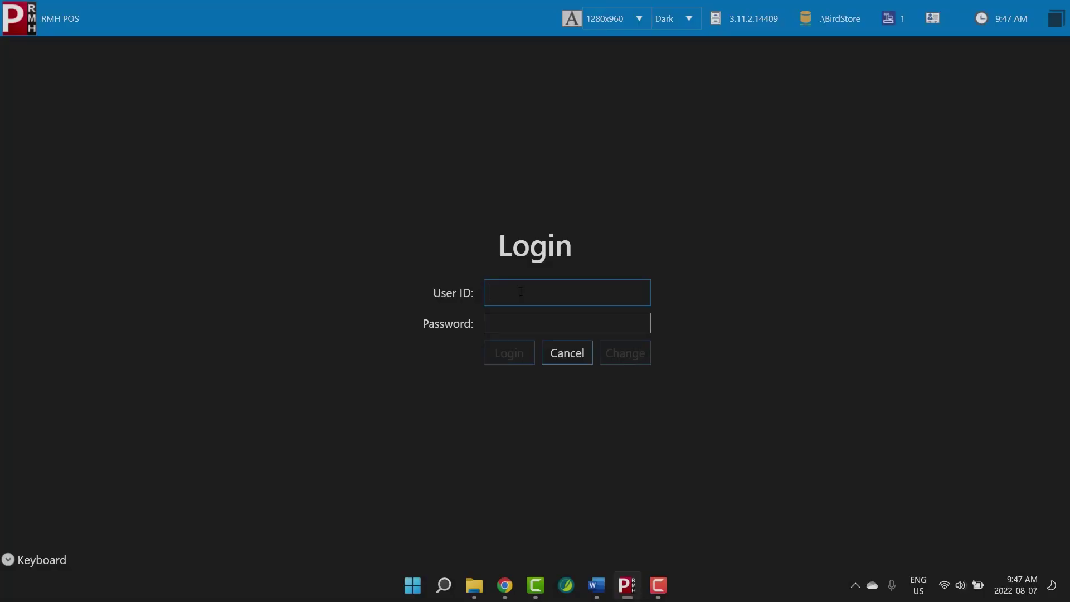
# Sign in with the user's password to reach the empty $0.00 transaction screen
pyautogui.write('1234')
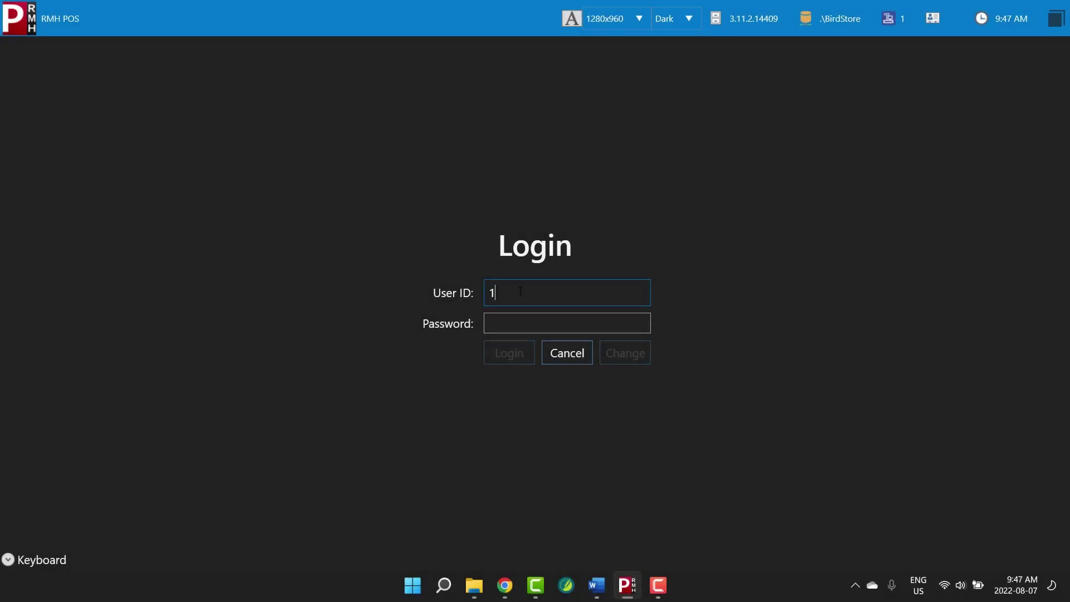
pyautogui.click(518, 323)
pyautogui.write('1234')
pyautogui.click(518, 351)
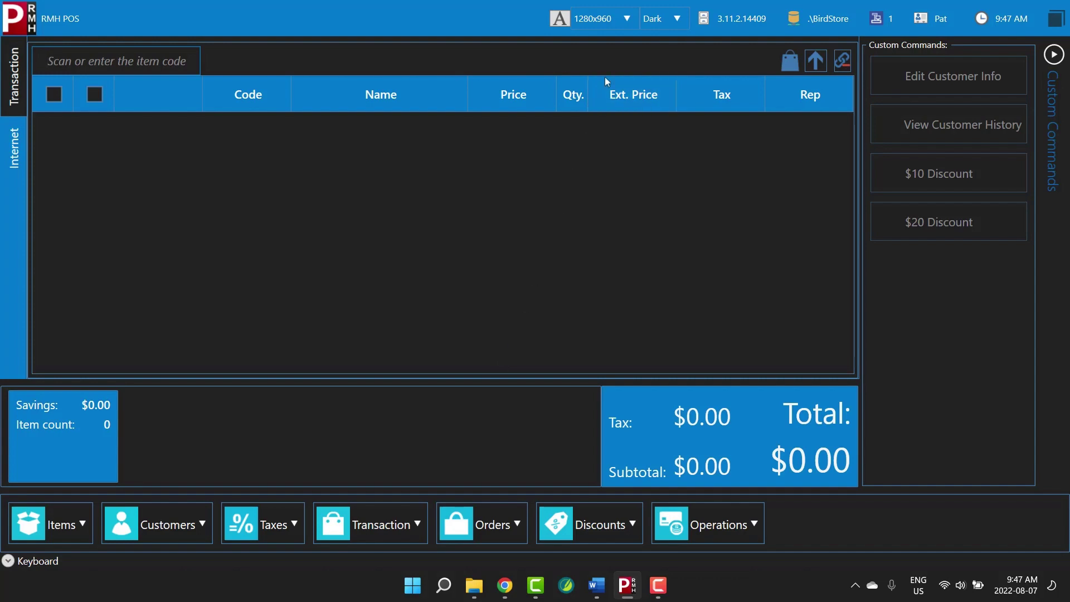
pyautogui.click(626, 17)
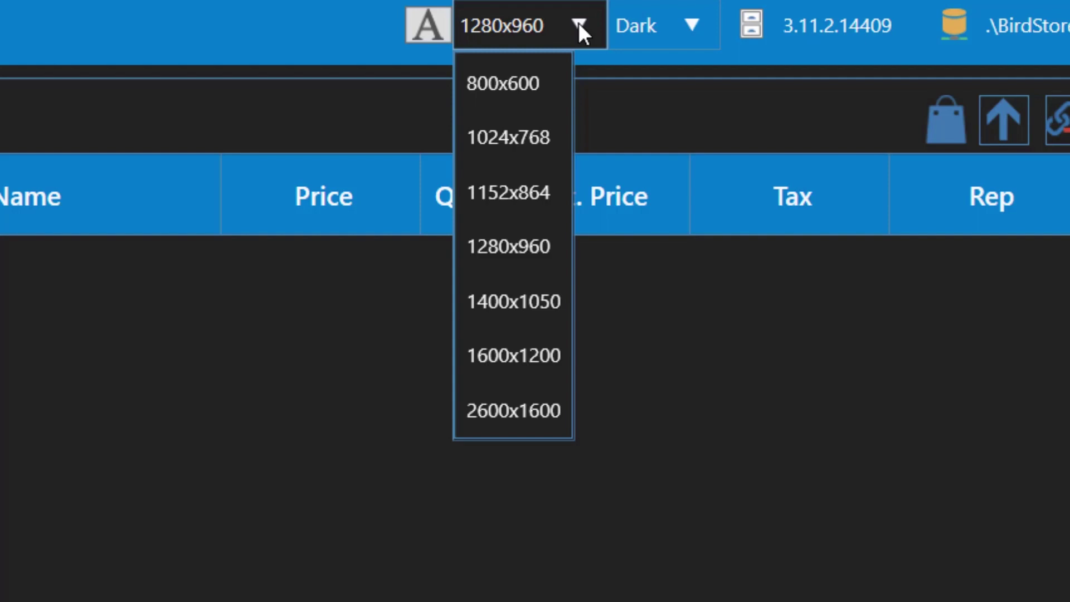
pyautogui.click(579, 24)
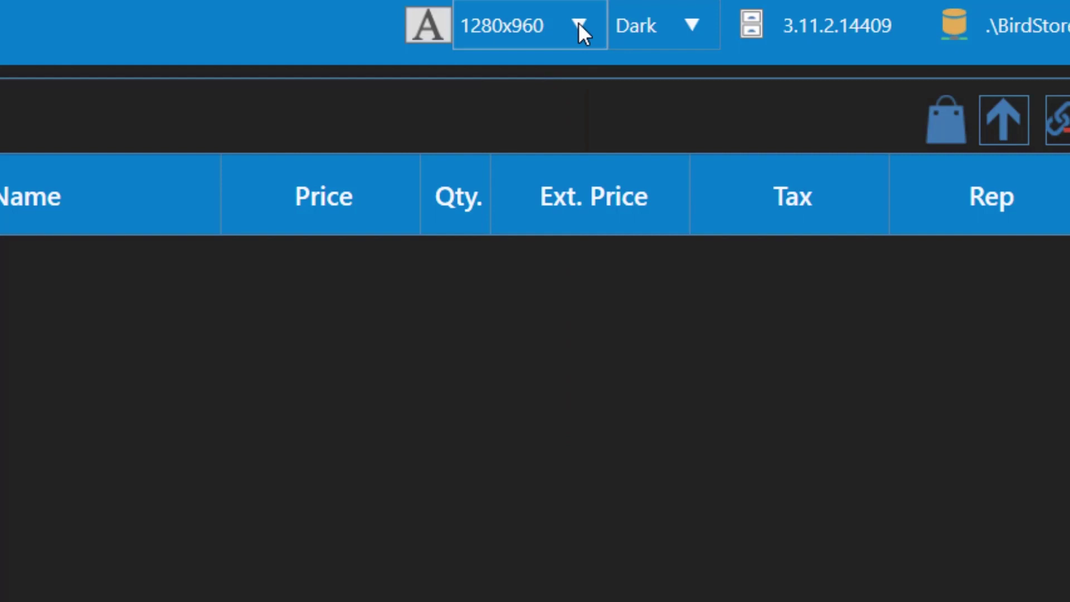
pyautogui.click(692, 25)
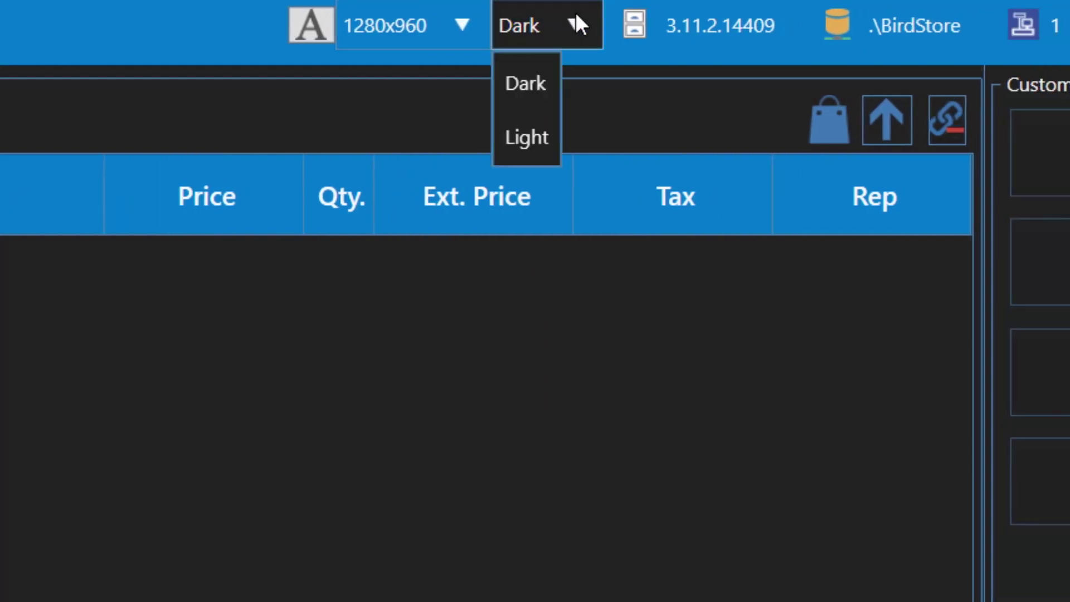
pyautogui.click(527, 137)
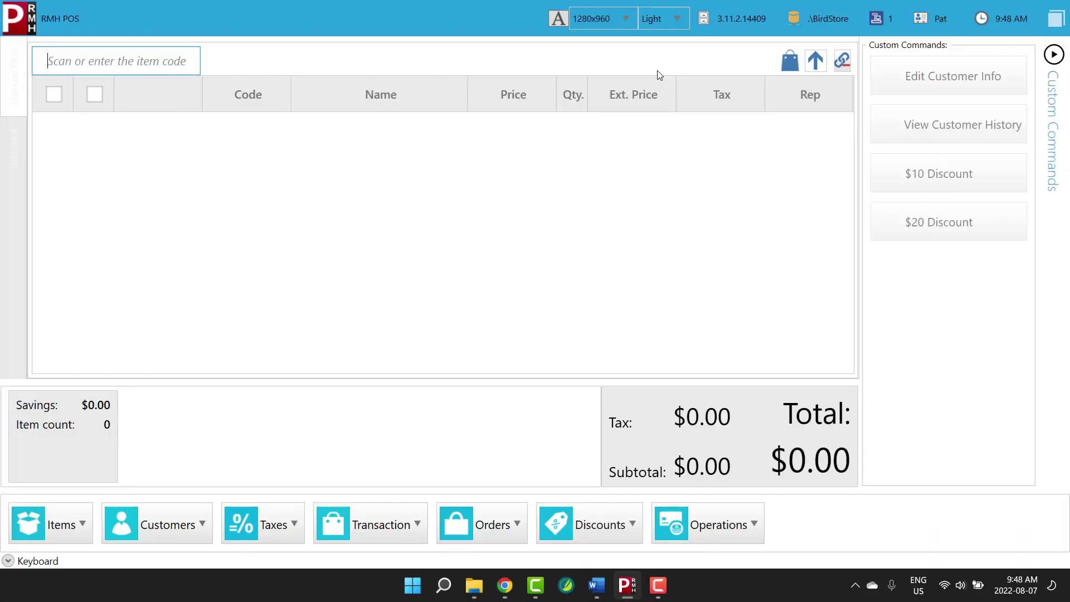
pyautogui.click(674, 21)
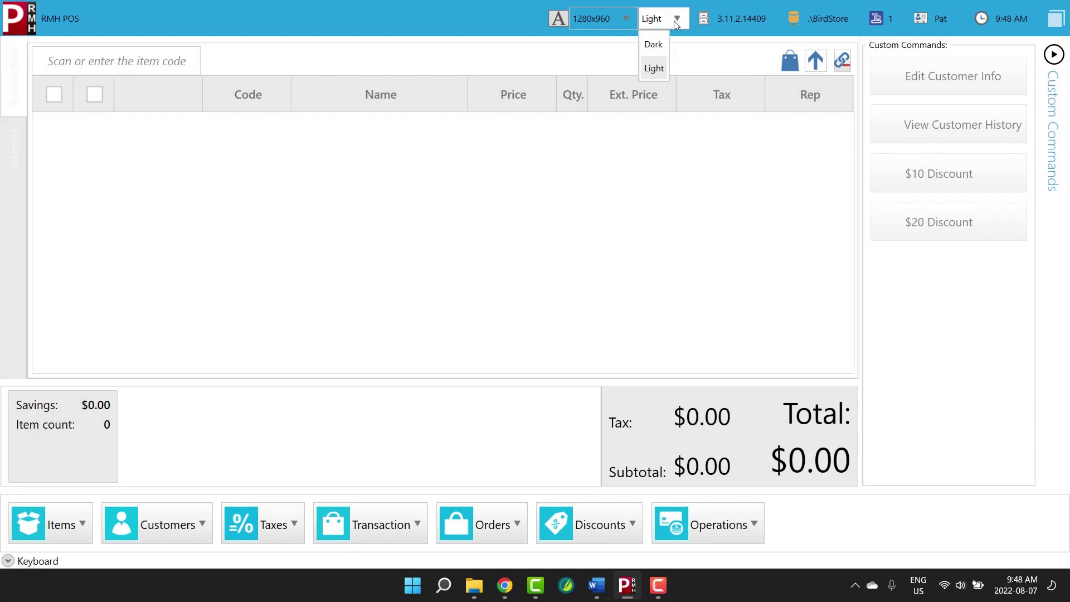
pyautogui.click(669, 46)
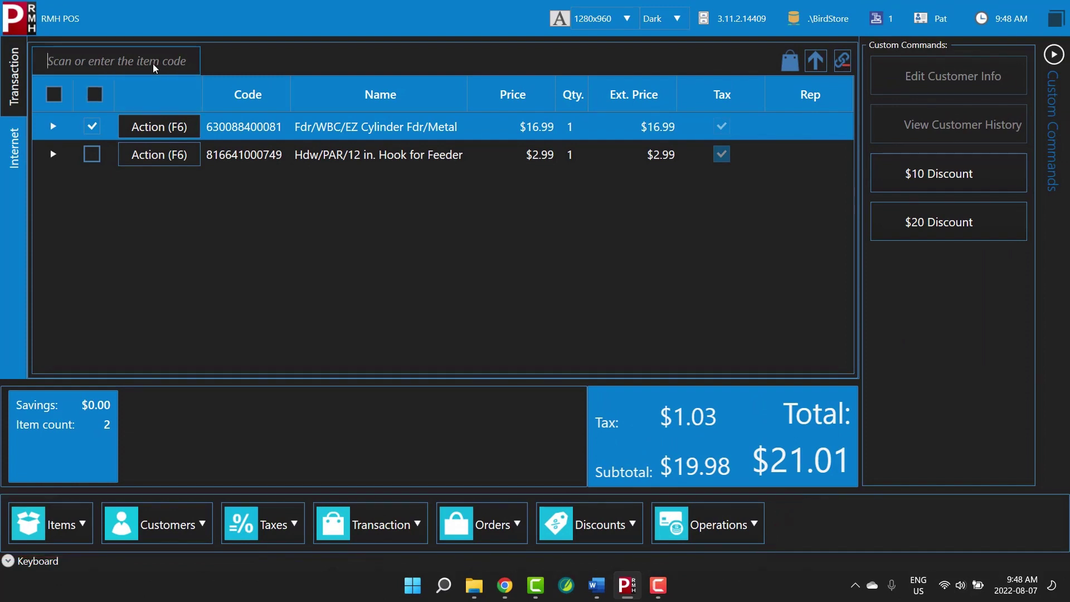
pyautogui.click(84, 525)
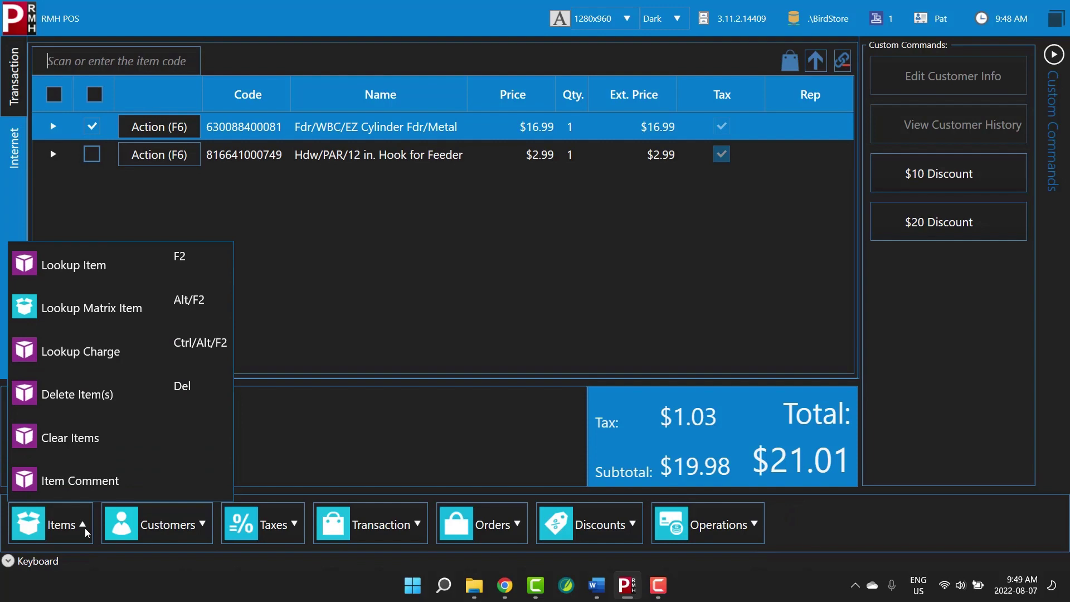
pyautogui.click(85, 527)
pyautogui.click(202, 525)
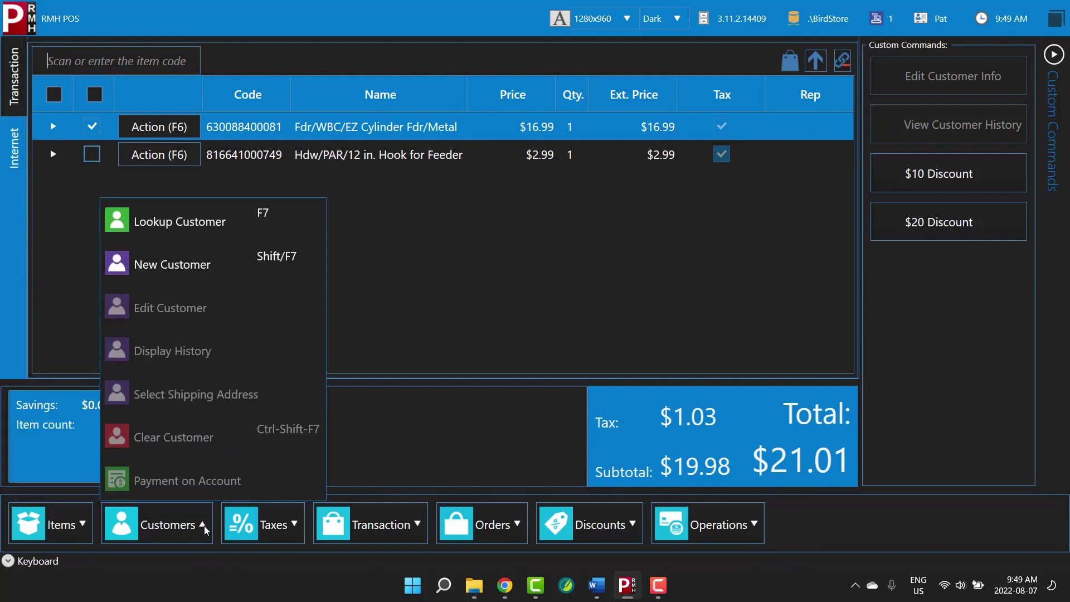
pyautogui.click(204, 526)
pyautogui.click(418, 526)
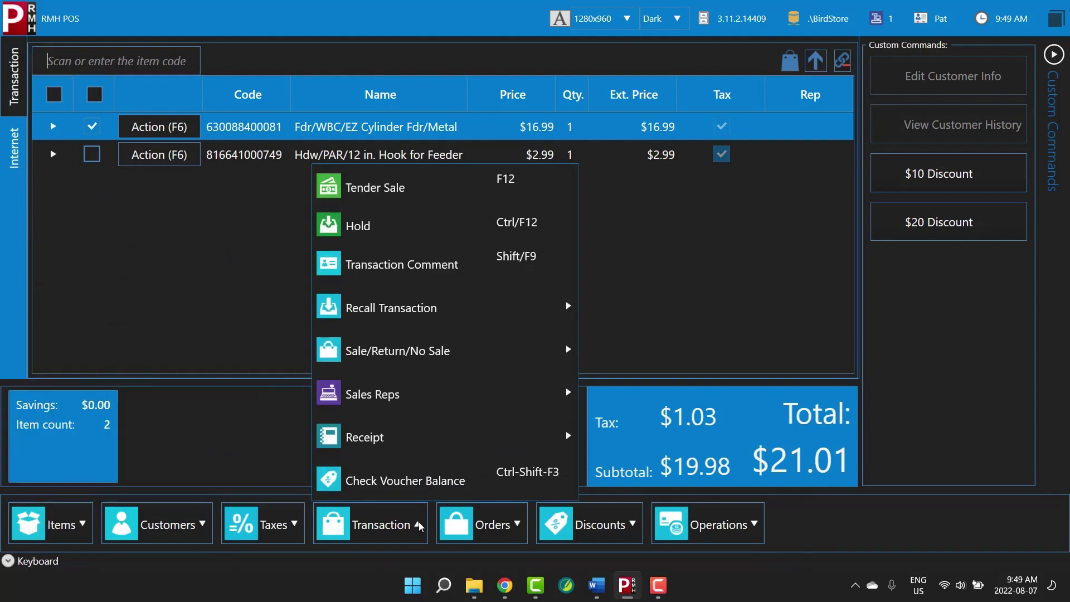
pyautogui.click(420, 527)
pyautogui.click(633, 526)
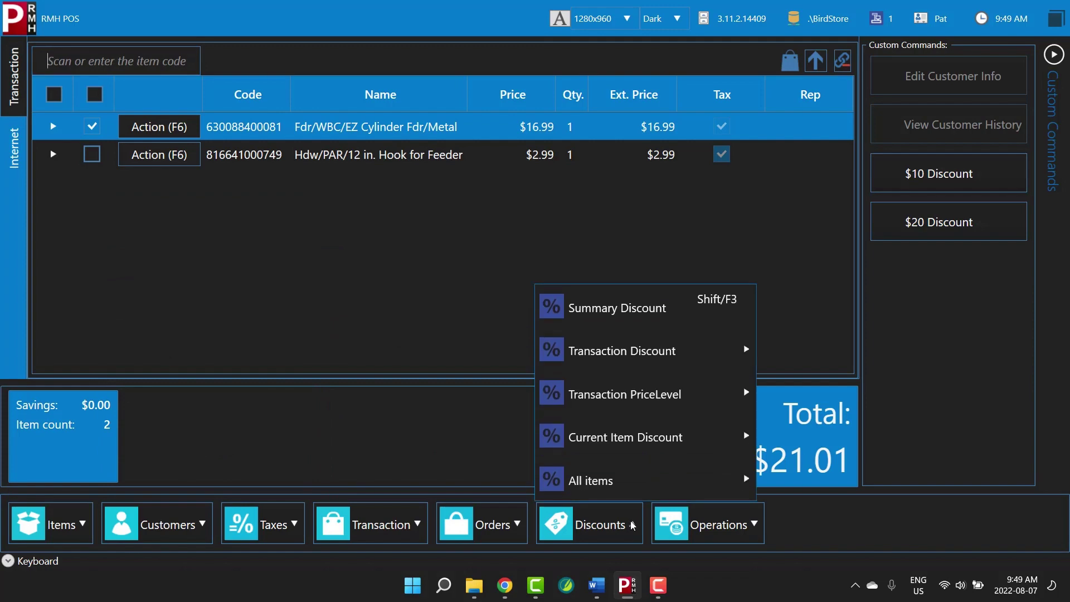
pyautogui.click(634, 525)
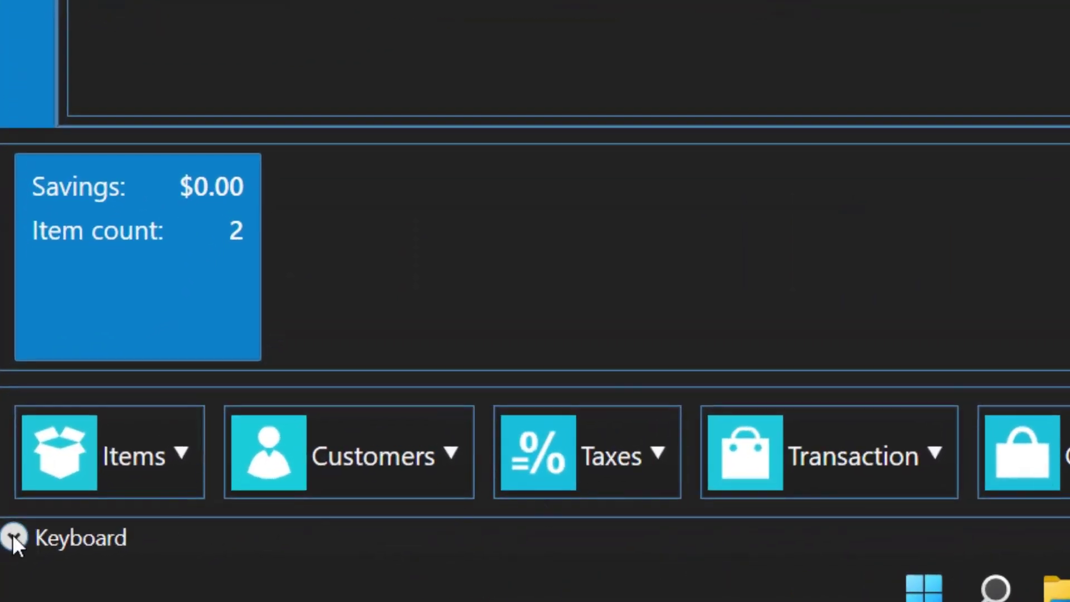
pyautogui.click(12, 535)
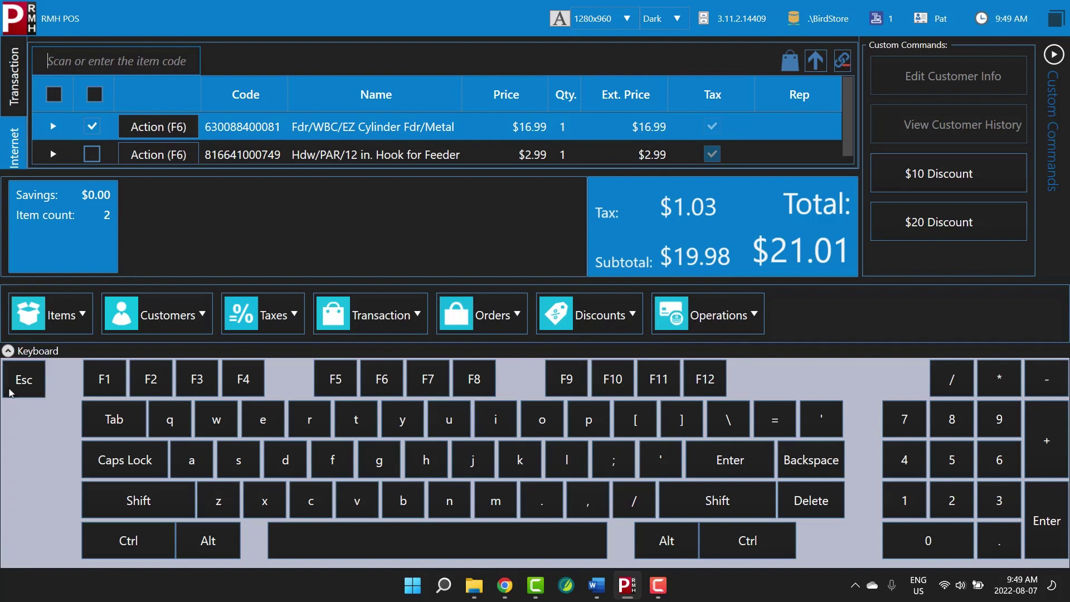
pyautogui.click(11, 352)
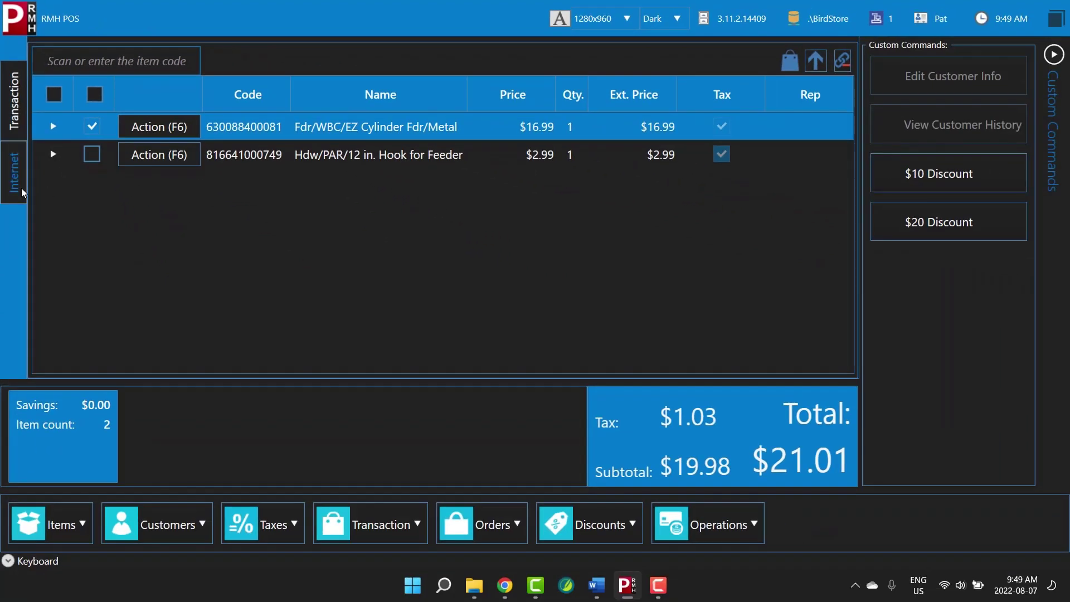
pyautogui.click(21, 189)
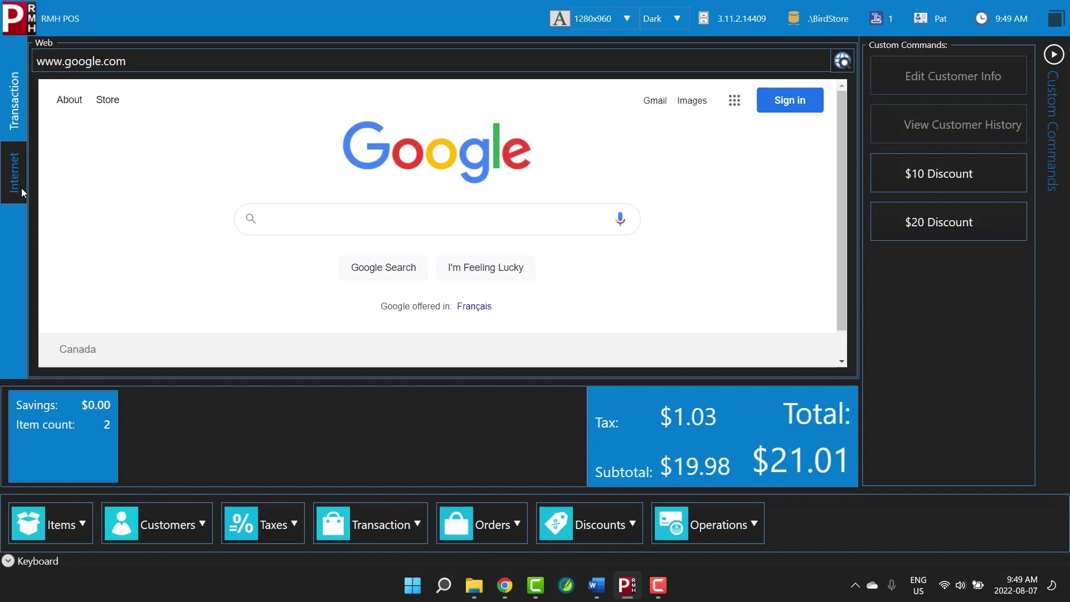
# Return from the google.com web page to the sale's item grid
pyautogui.click(14, 119)
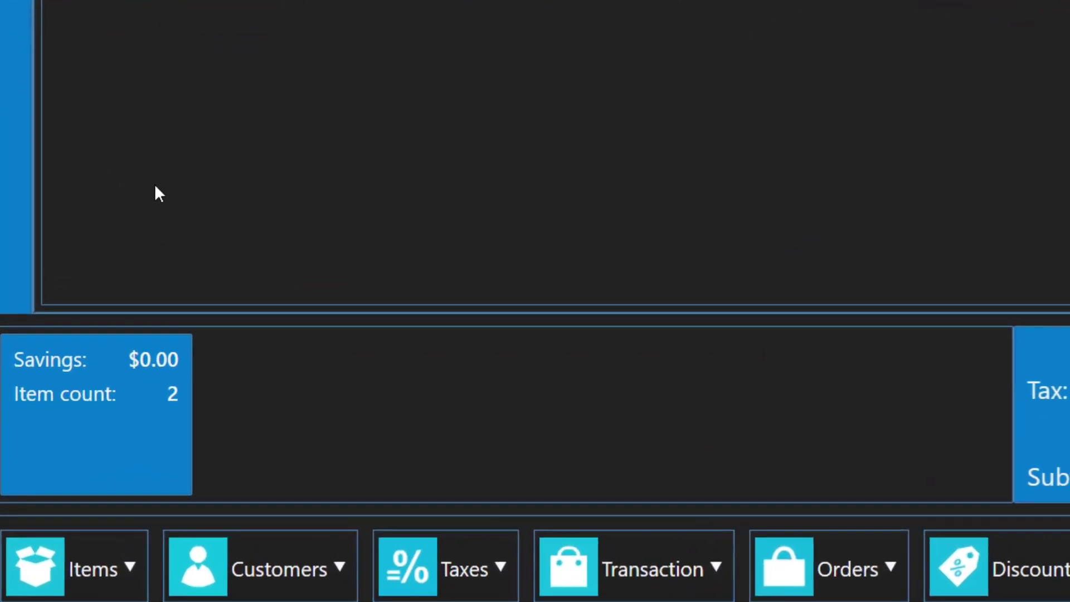
# Open Customer Lookup and search the customer list for 'cam'
pyautogui.click(333, 570)
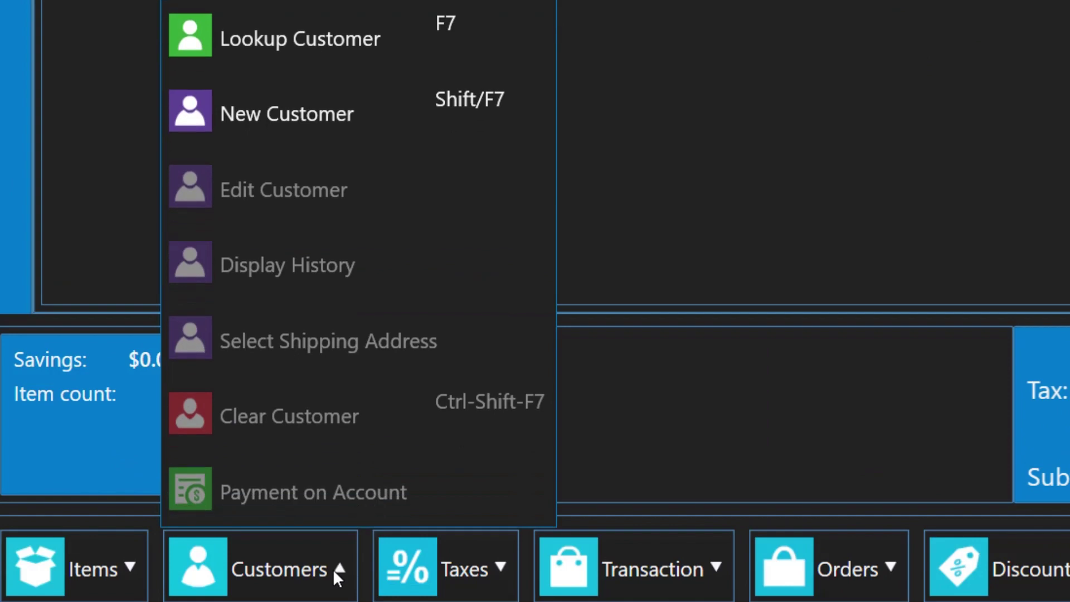
pyautogui.click(313, 48)
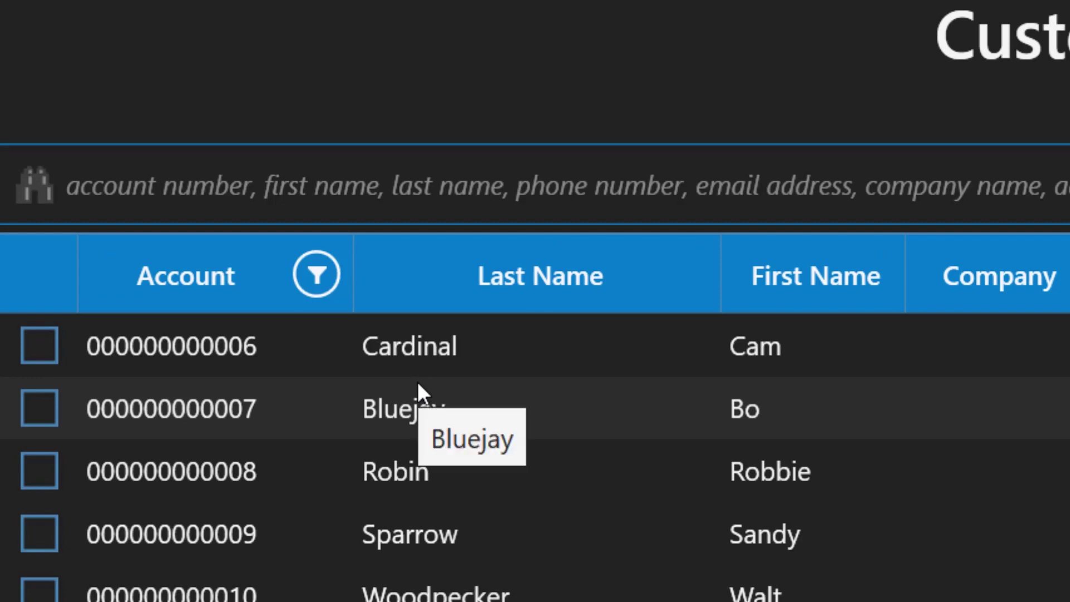
pyautogui.write('cam')
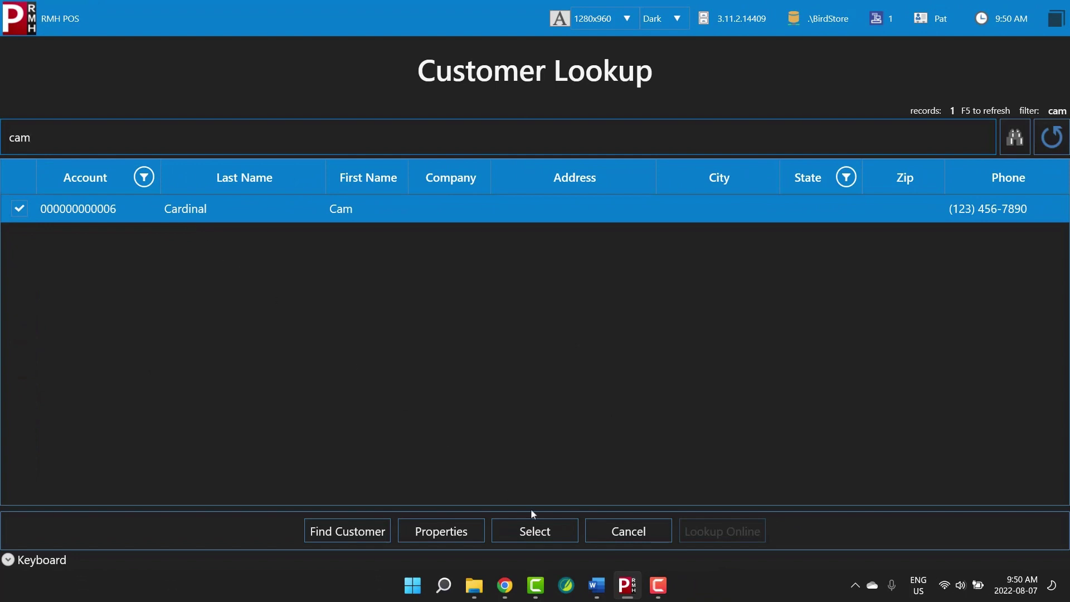
# Attach the 'cam' match, then replace it with the customer found by searching 'jo'
pyautogui.click(561, 534)
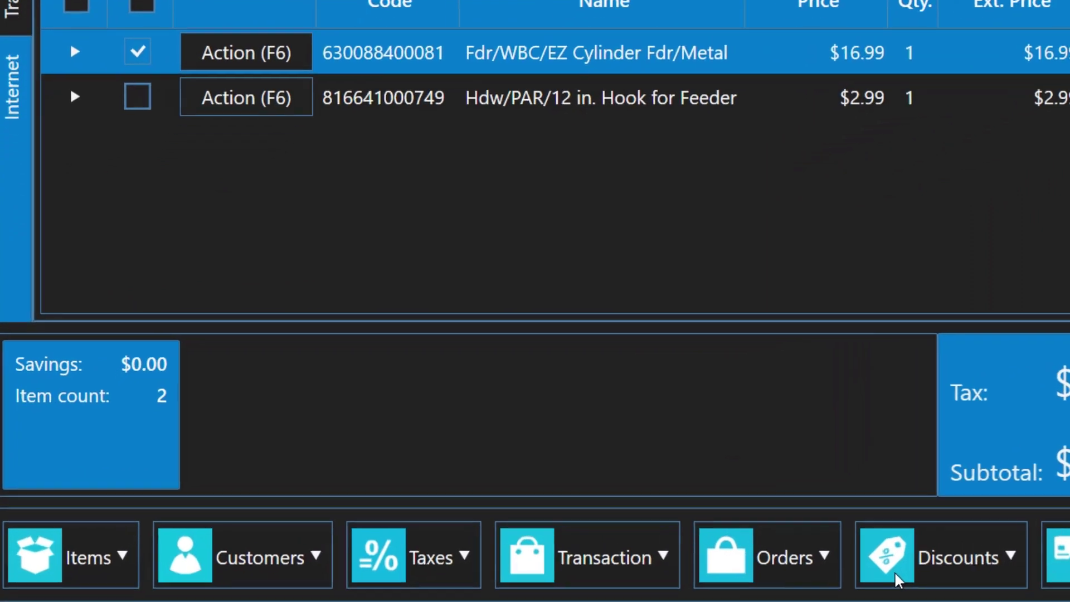
pyautogui.click(336, 567)
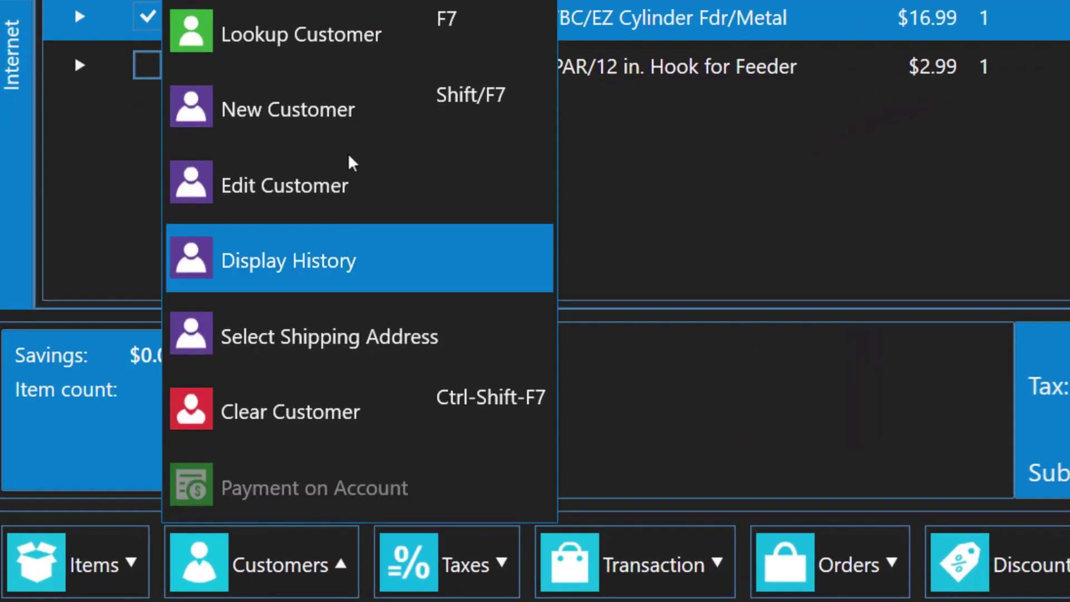
pyautogui.click(359, 38)
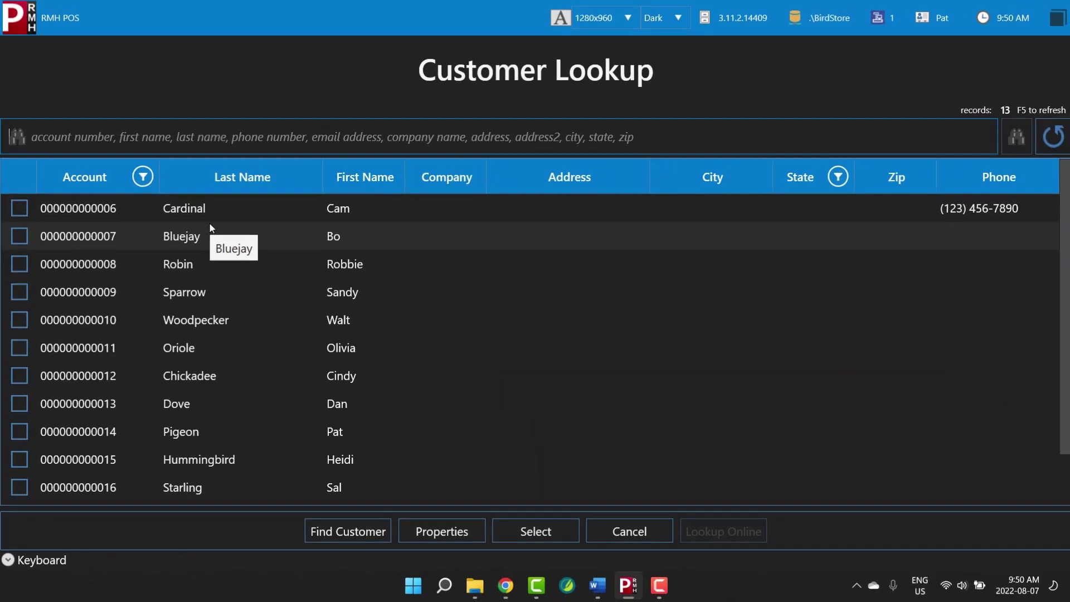
pyautogui.write('jo')
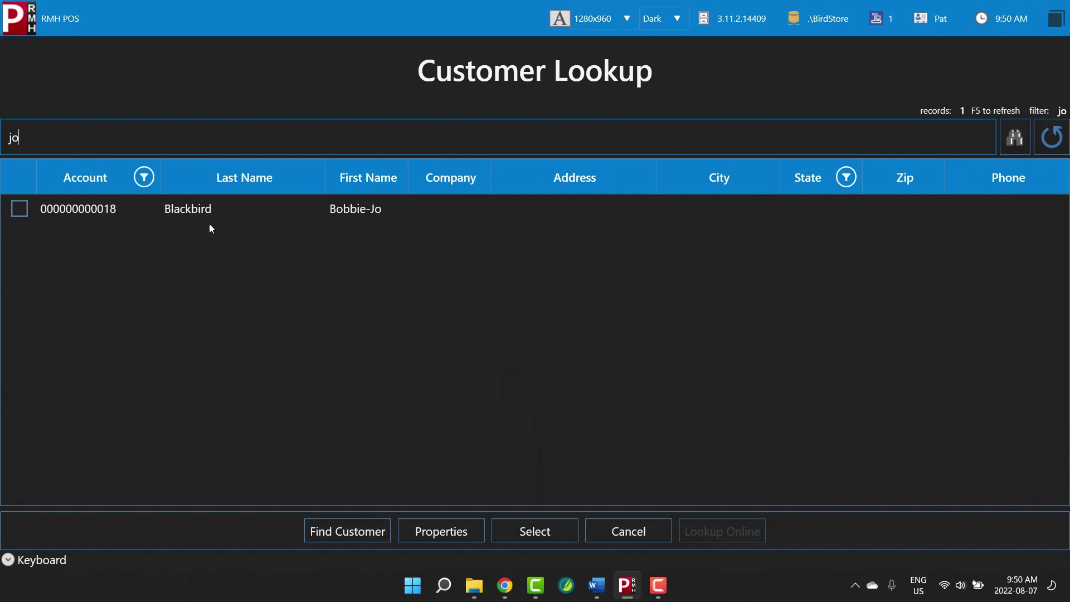
pyautogui.click(210, 213)
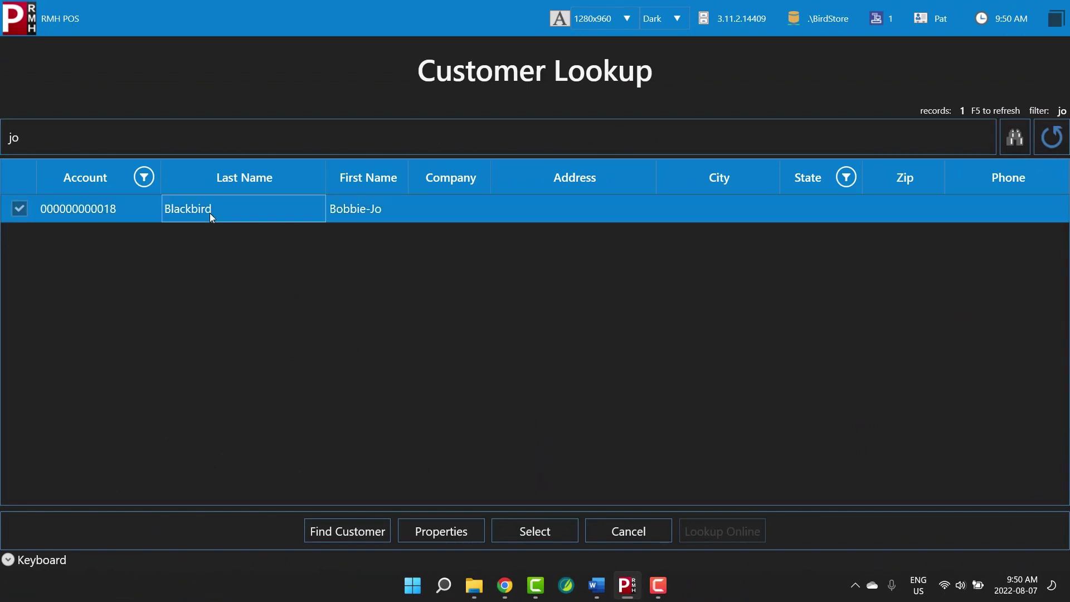
pyautogui.click(557, 527)
pyautogui.click(505, 357)
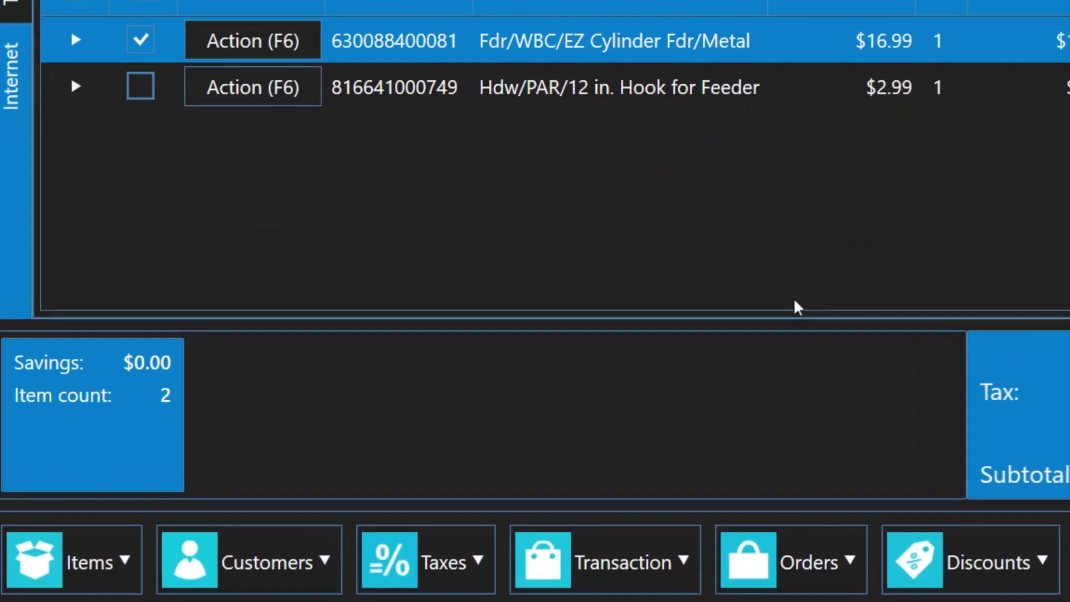
# Add an e-mail address and phone number to the current customer's record and save
pyautogui.click(201, 524)
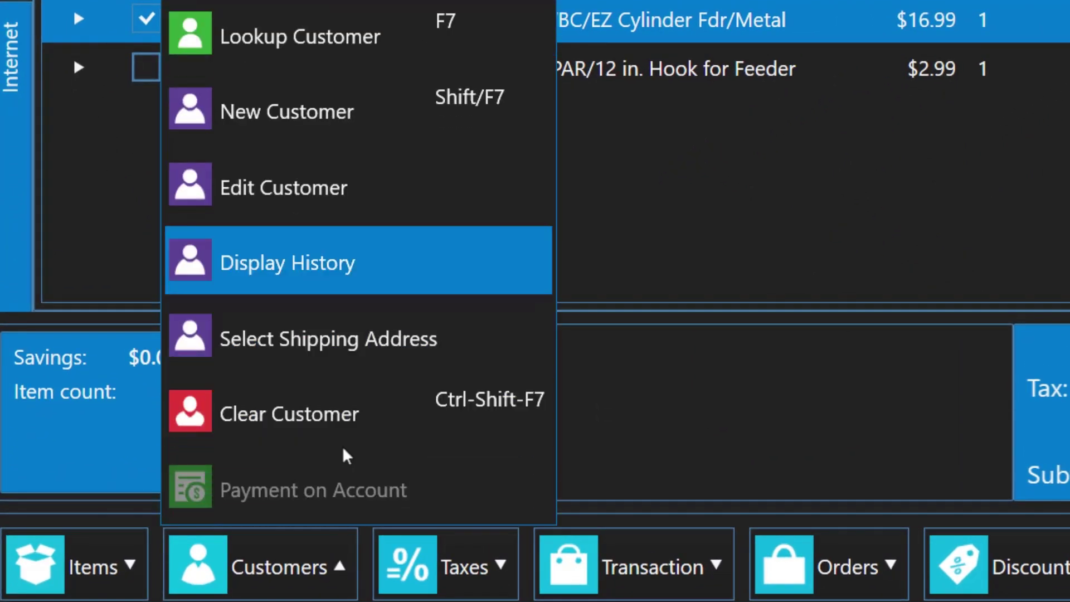
pyautogui.click(363, 210)
pyautogui.click(293, 246)
pyautogui.write('bobbie-jo@outlook.test')
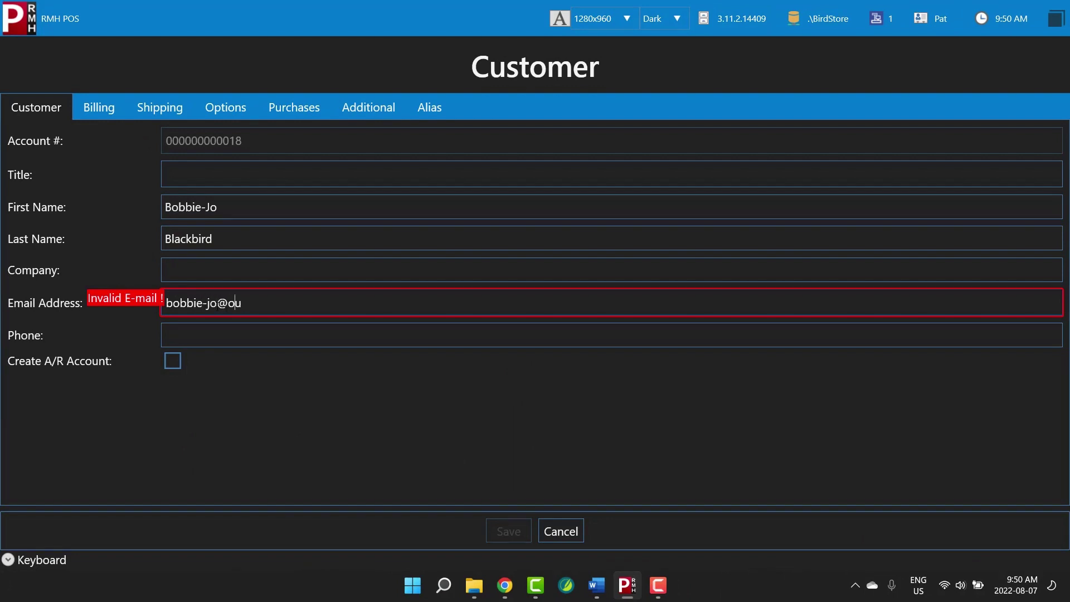
pyautogui.click(214, 336)
pyautogui.write('123-456-7890')
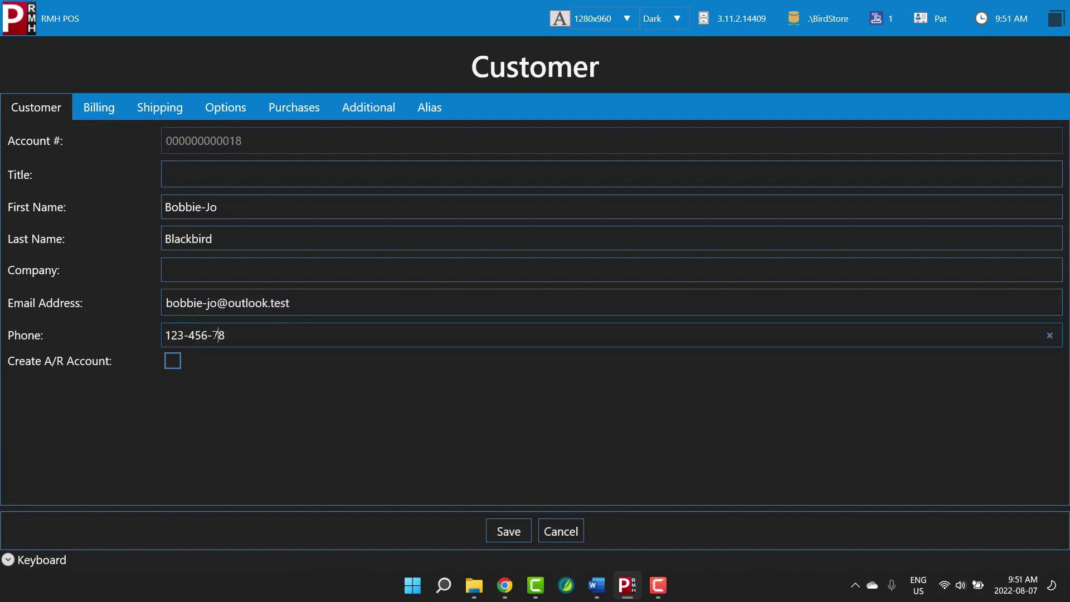
pyautogui.click(524, 532)
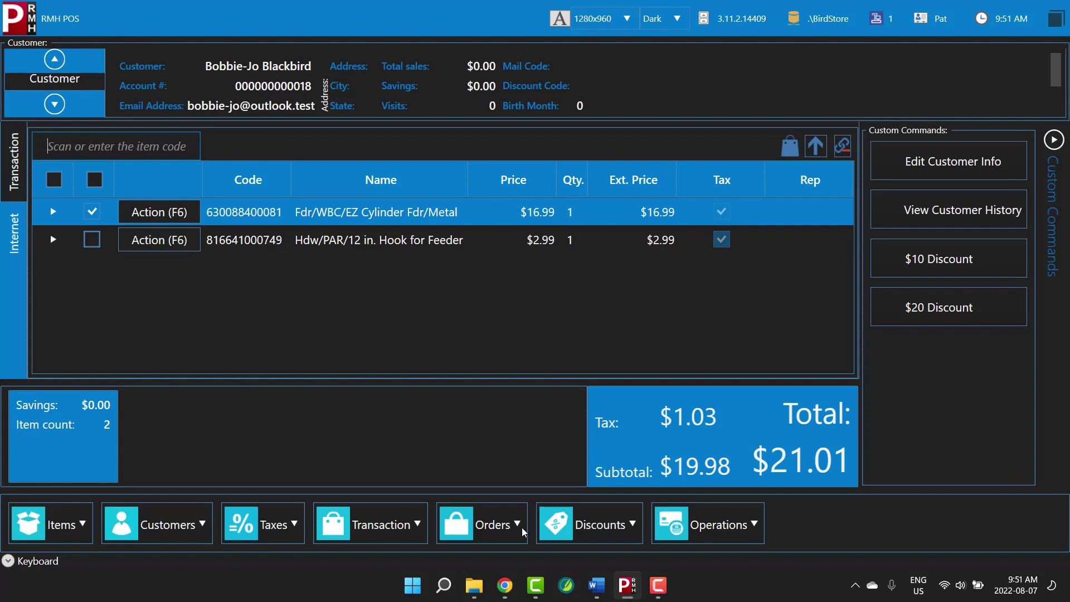
# Create a new customer with first name, last name and e-mail, replacing the current customer
pyautogui.click(205, 526)
pyautogui.click(201, 277)
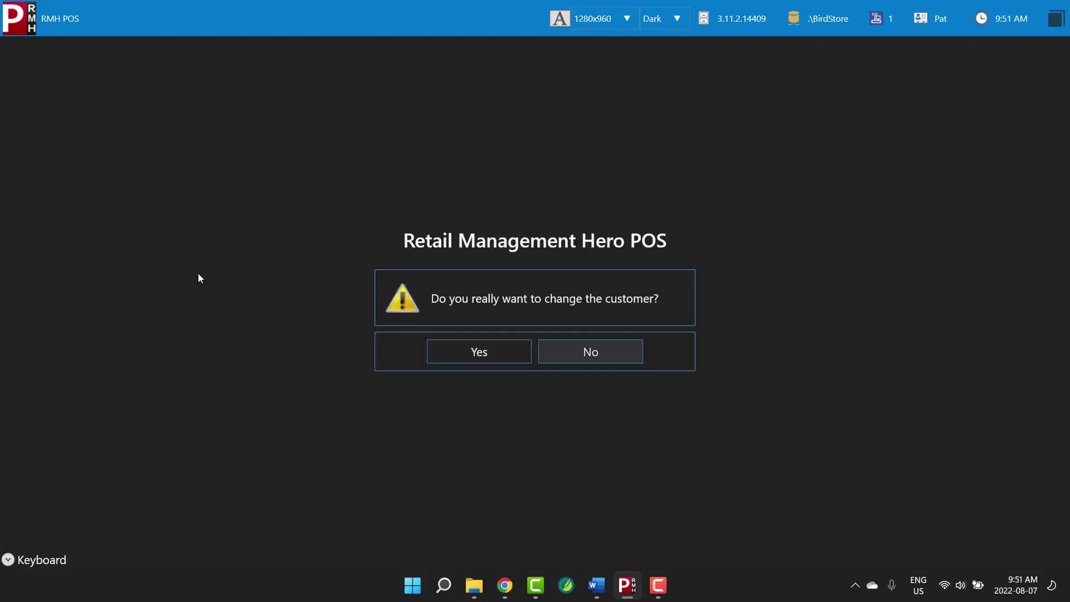
pyautogui.click(522, 352)
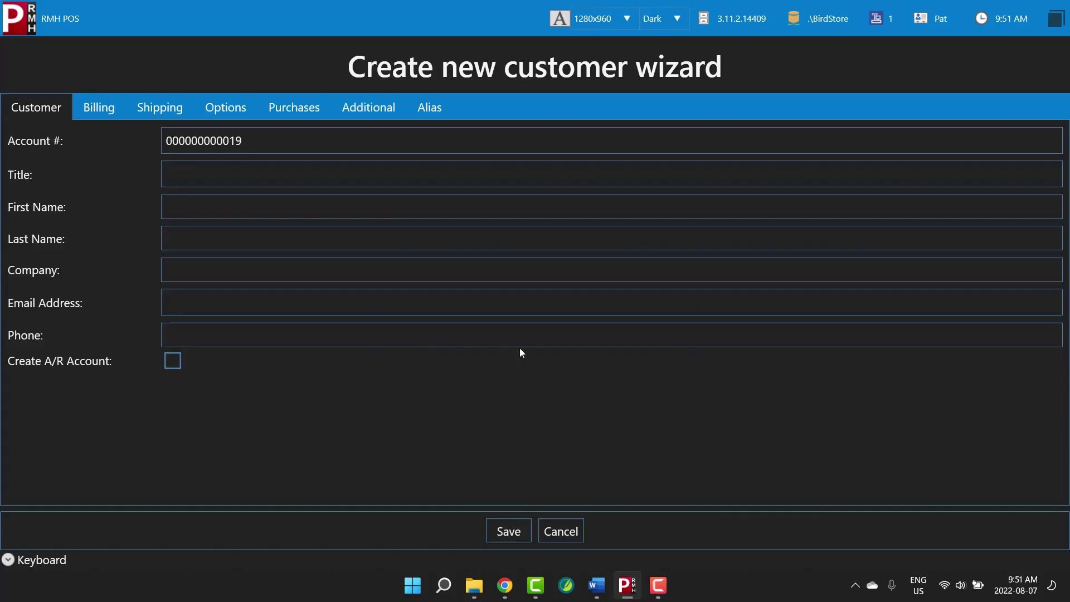
pyautogui.click(314, 210)
pyautogui.click(313, 241)
pyautogui.click(312, 303)
pyautogui.write('jim@outlook.test')
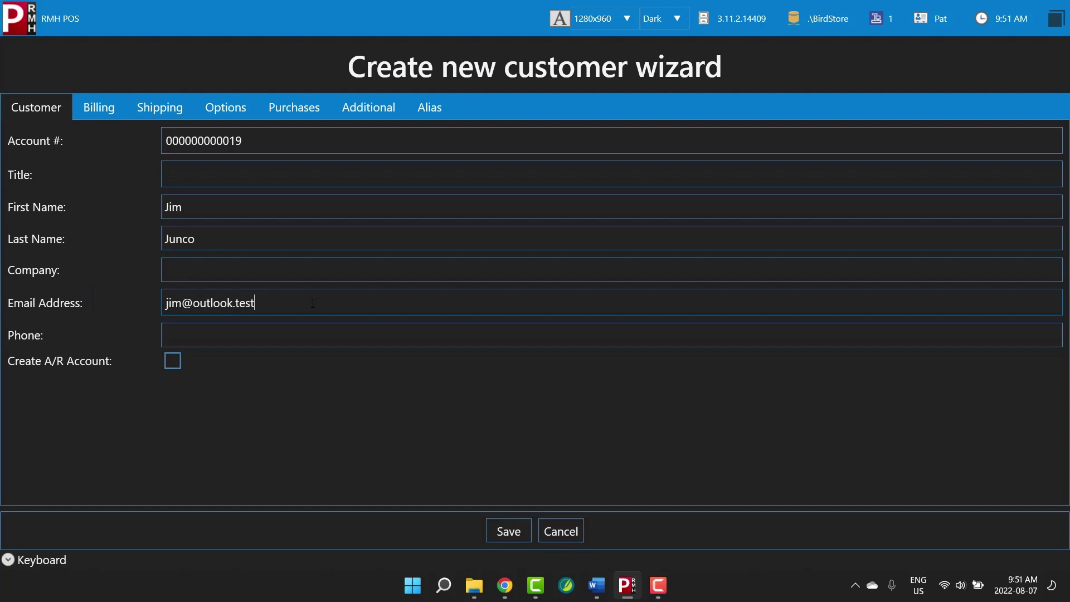
pyautogui.click(524, 531)
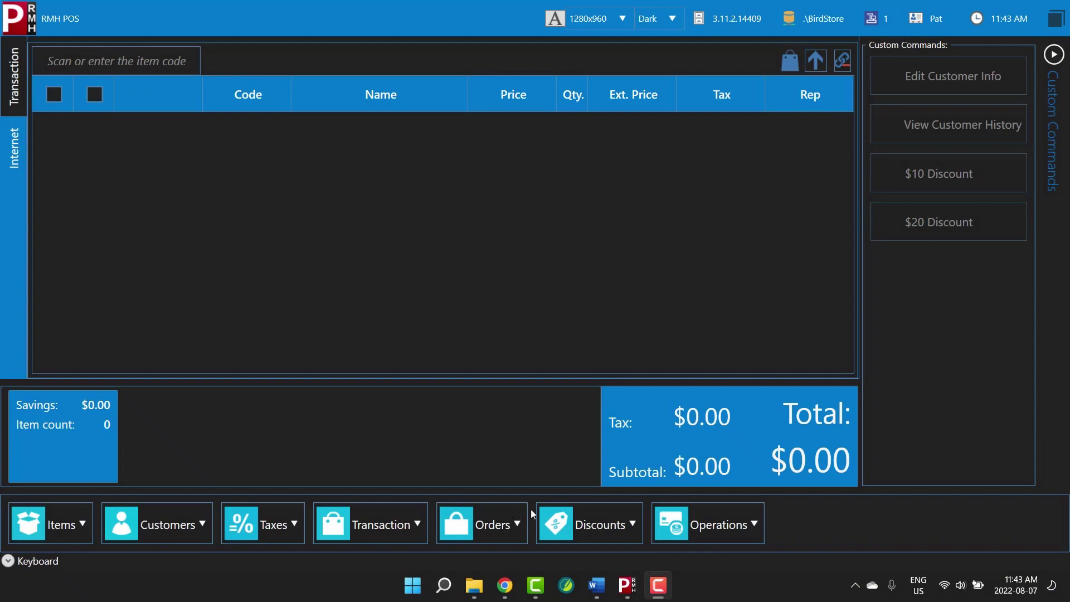
# Show the Operations > Secure submenu with its Login/Logout options
pyautogui.click(759, 522)
pyautogui.moveTo(761, 430)
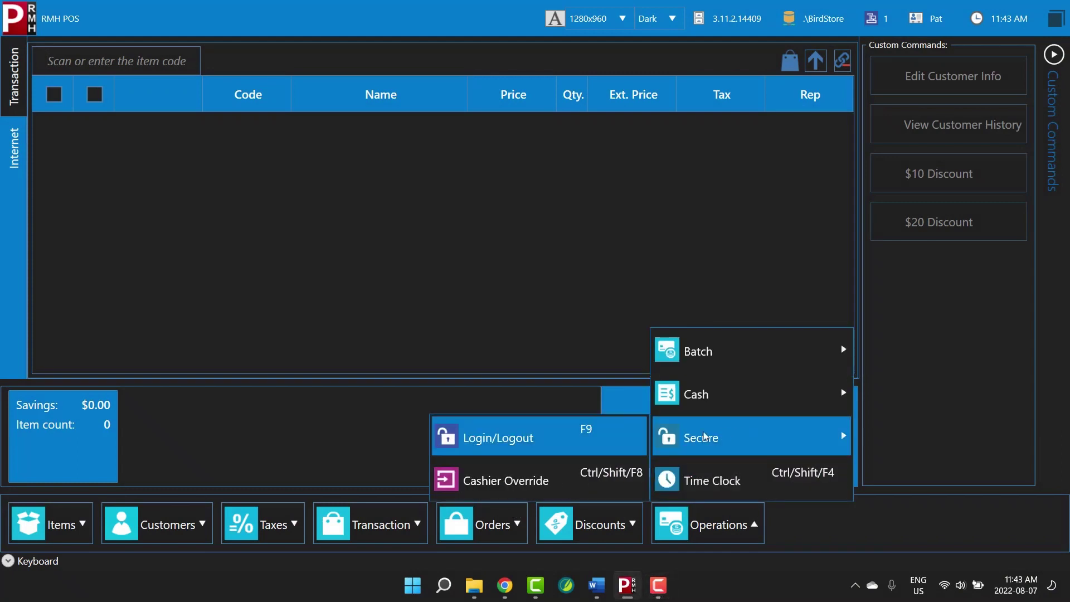